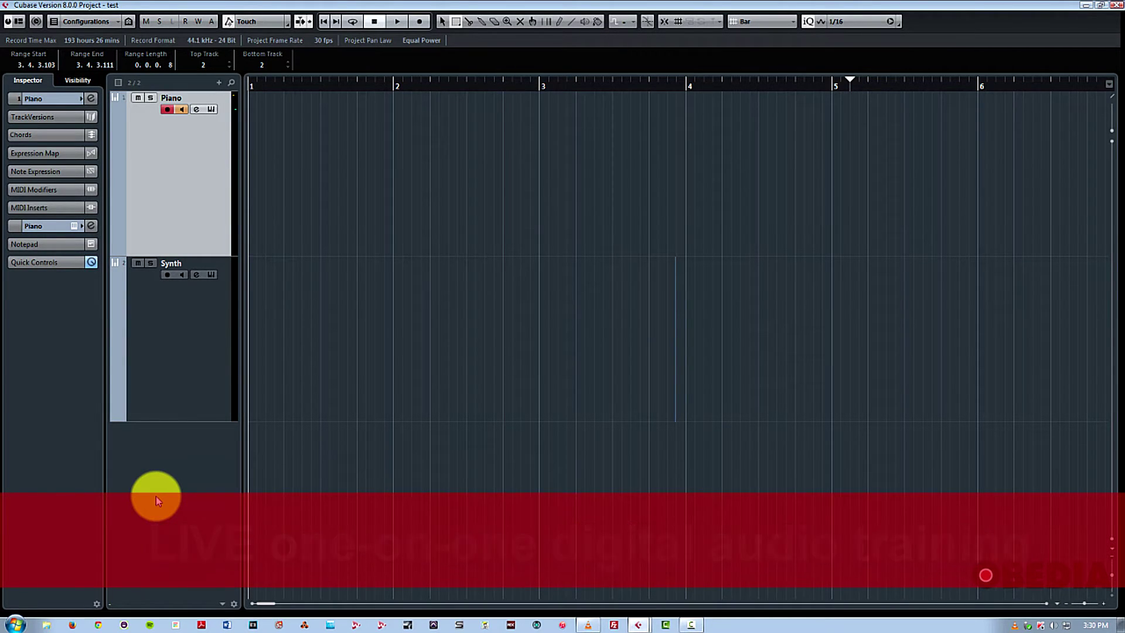
Show the Chord Pads zone below the tracks with the Amin7, Dmin7, G7 and C6/9 pads.
click(66, 6)
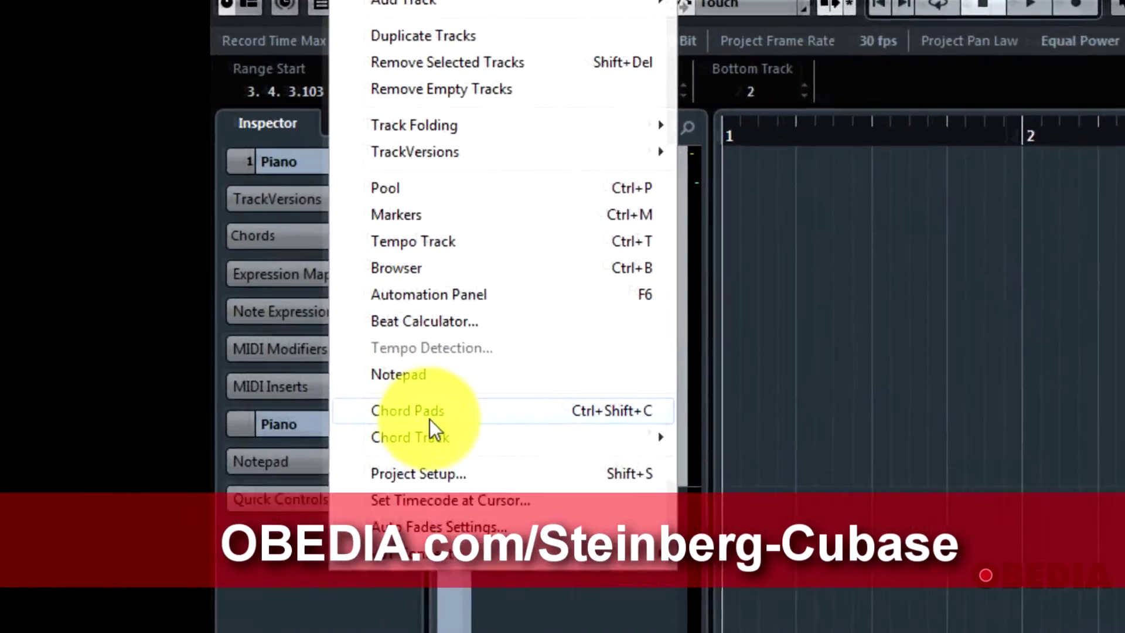
key(Escape)
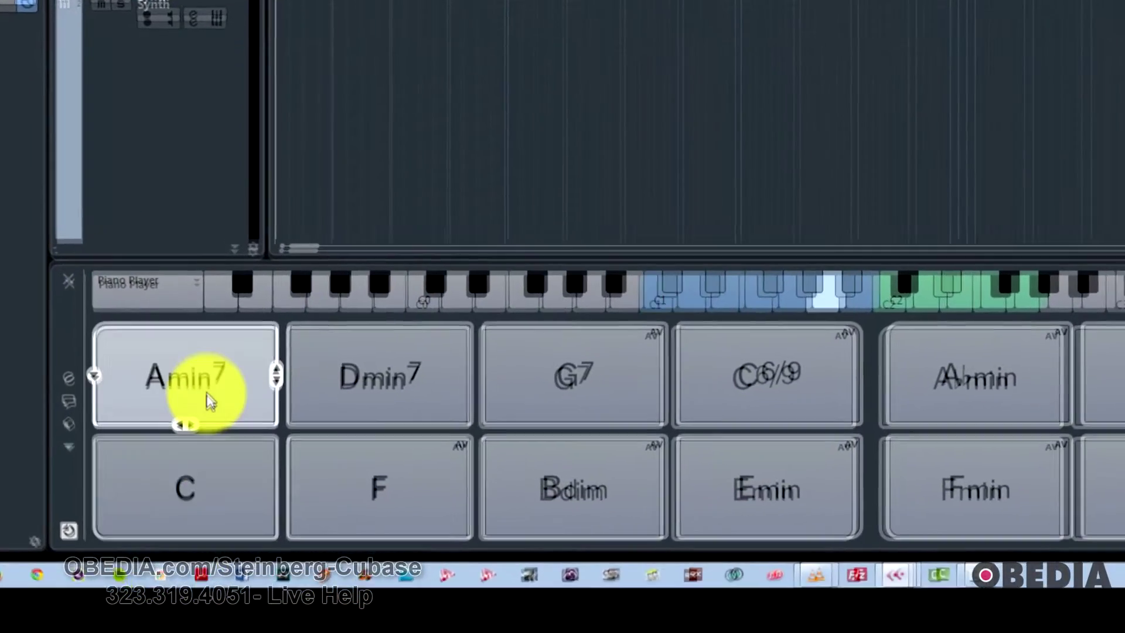
click(206, 508)
click(407, 345)
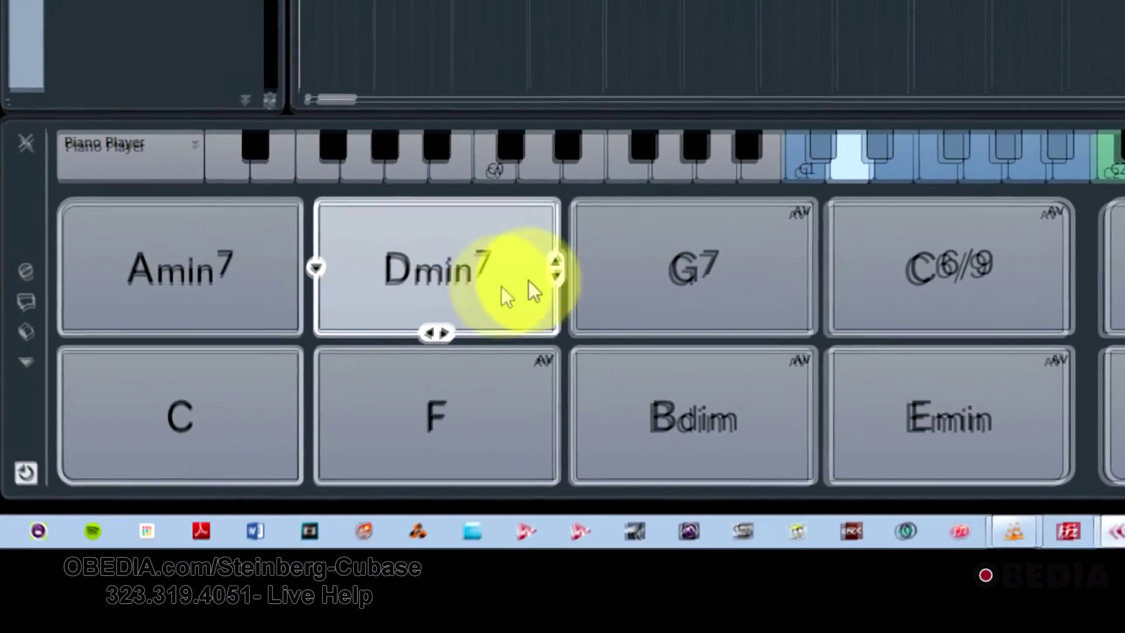
click(634, 345)
click(185, 437)
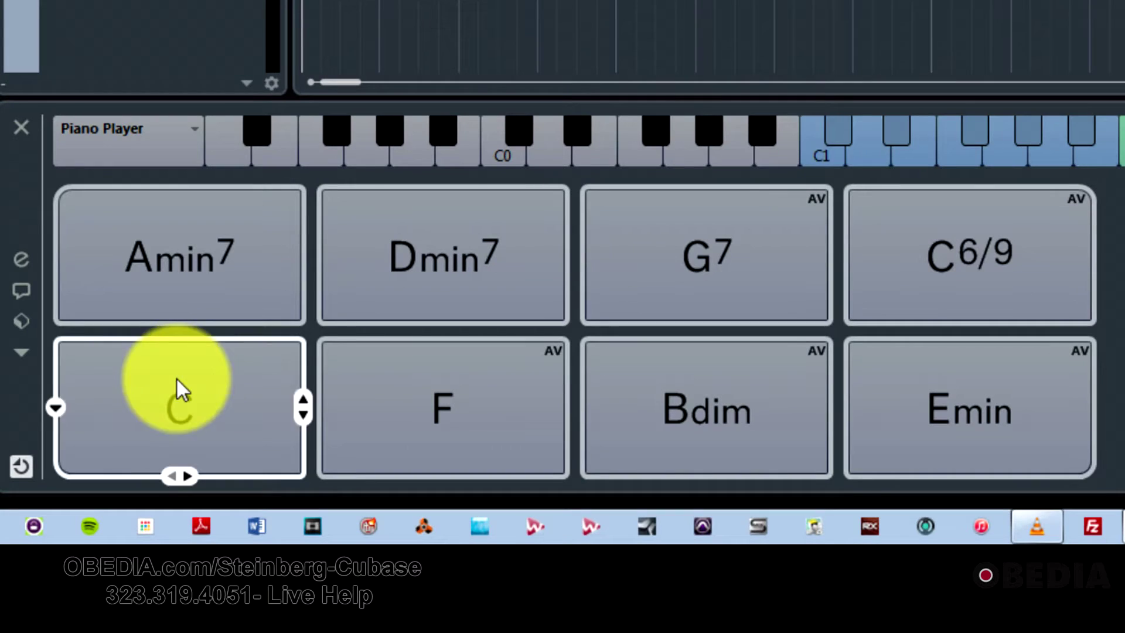
click(221, 261)
click(425, 267)
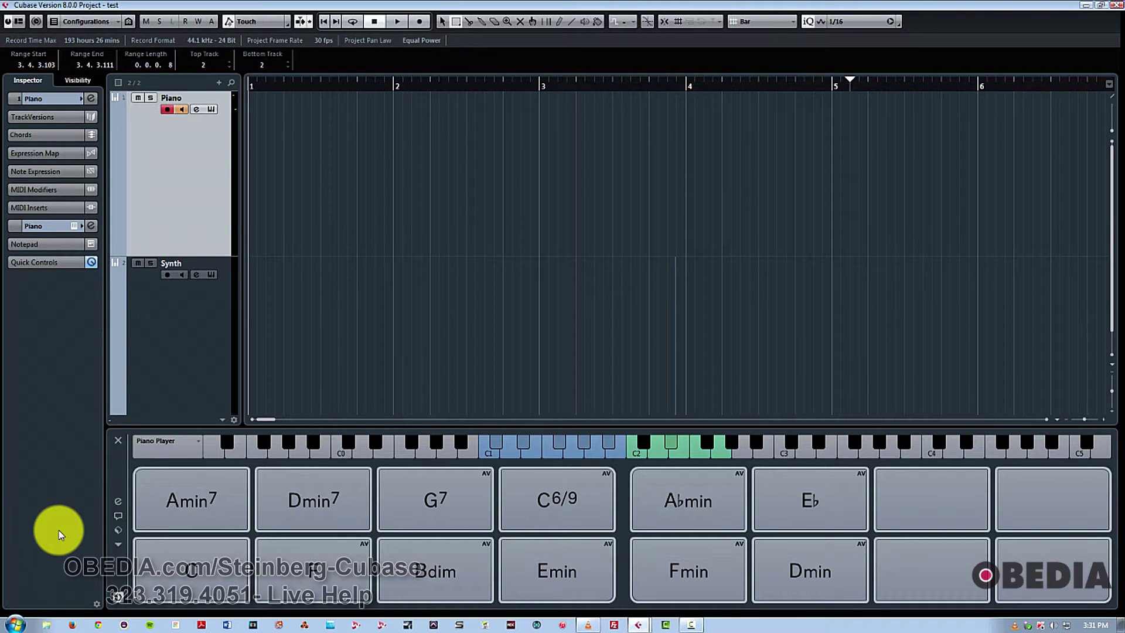
Audition the C6/9, Emin, Fmin and G7 pads through the Piano track.
click(566, 498)
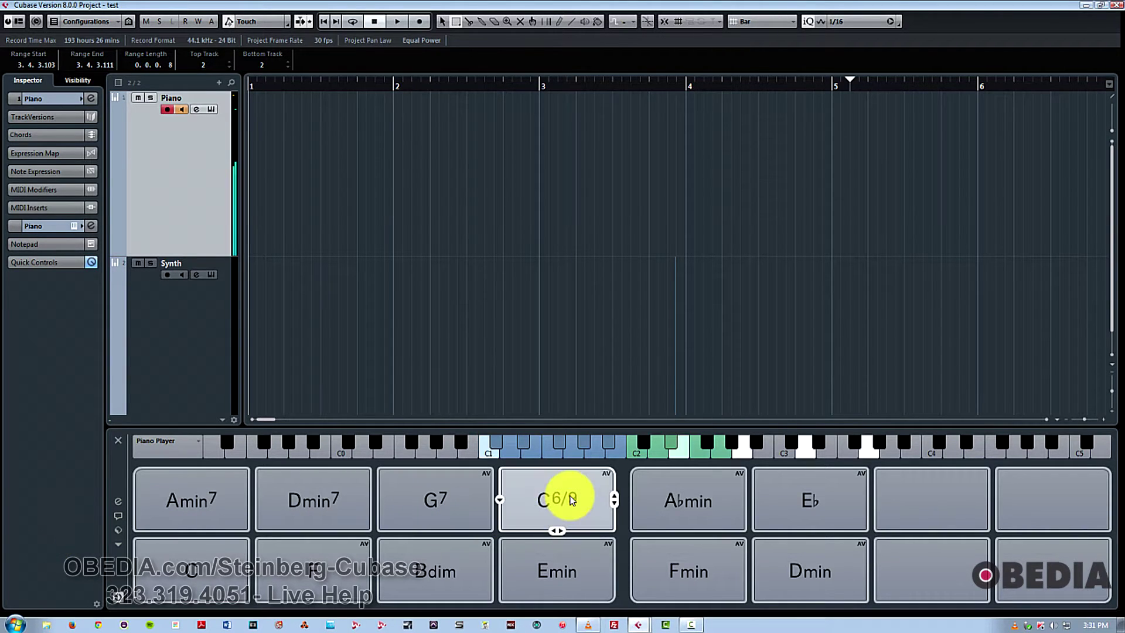
click(572, 560)
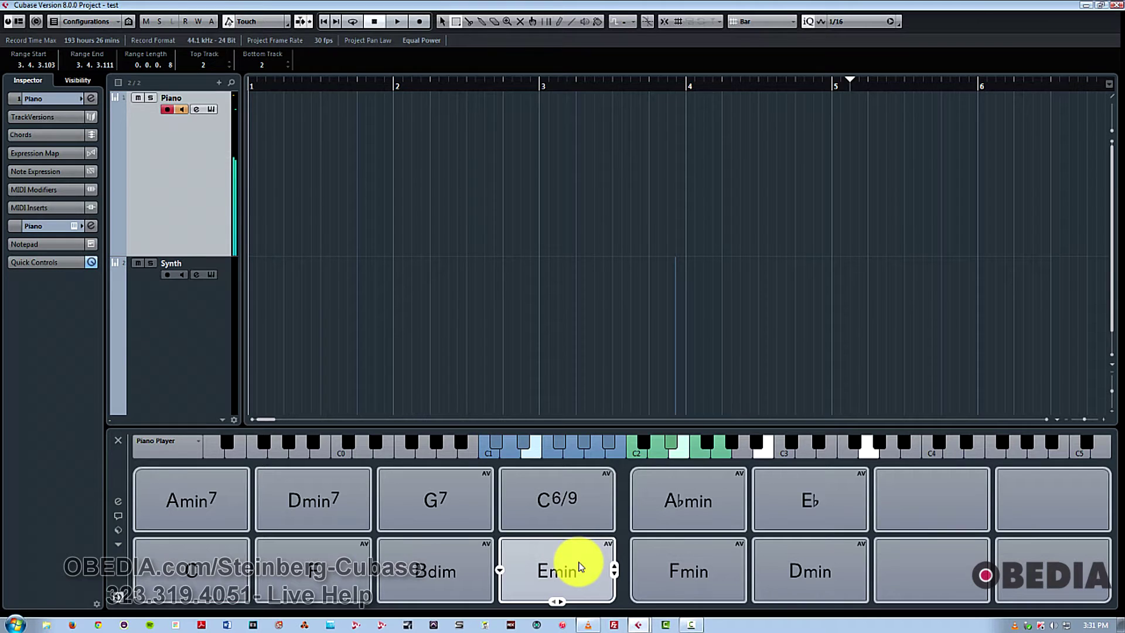
click(684, 568)
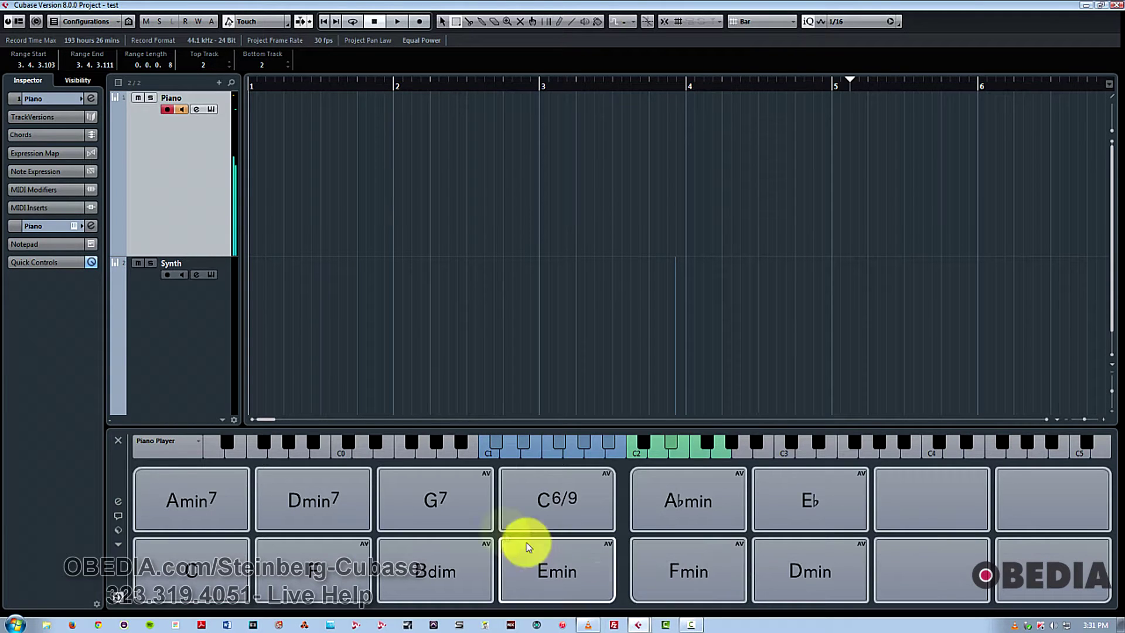
click(473, 494)
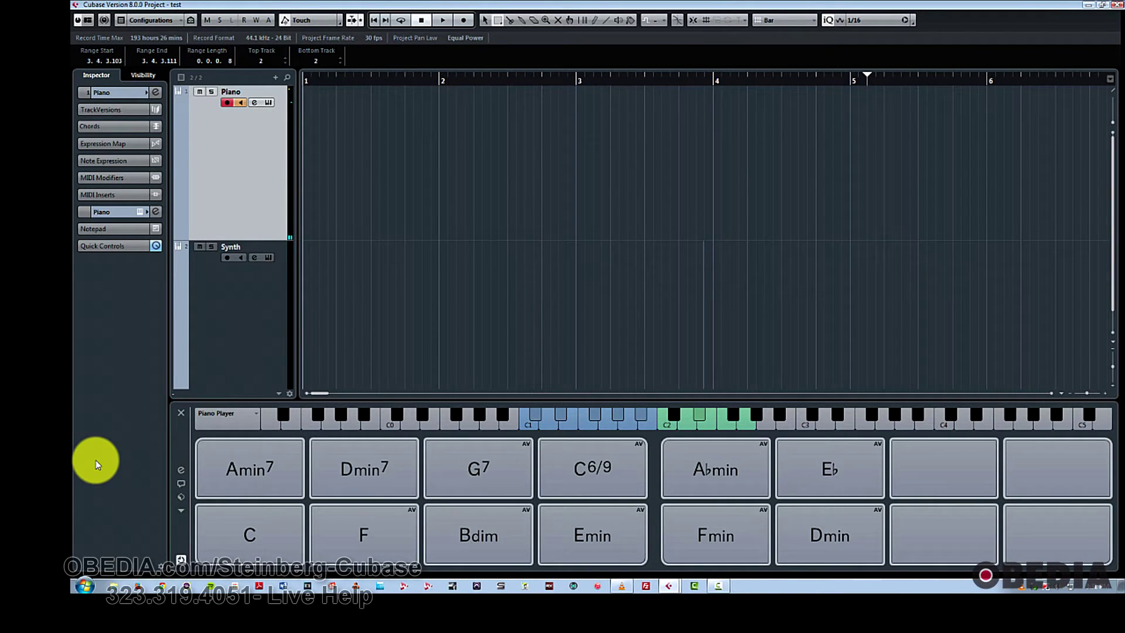
Move record enable from Piano to Synth and play C, G7, C6/9, Fmin, Emin, F and G7 pads.
click(227, 103)
click(227, 258)
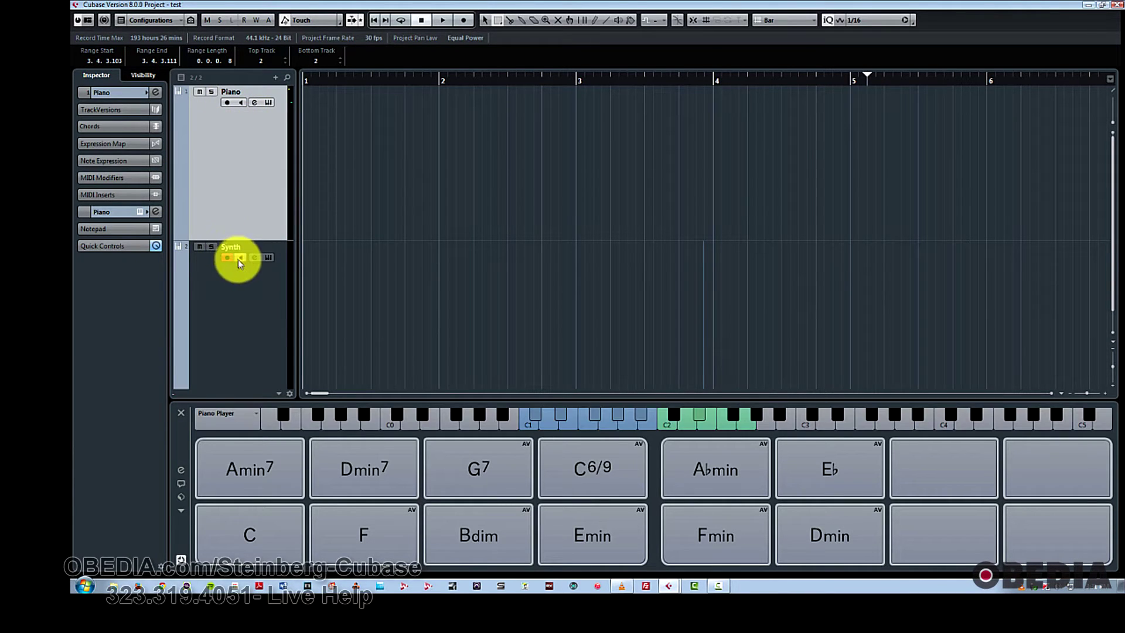
click(271, 530)
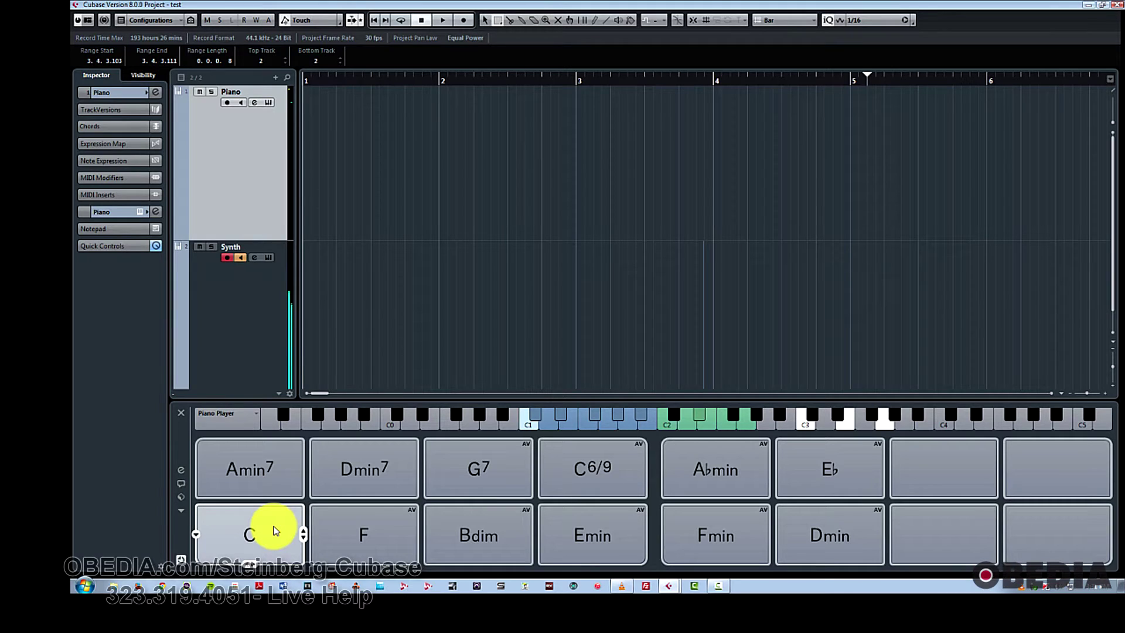
click(484, 472)
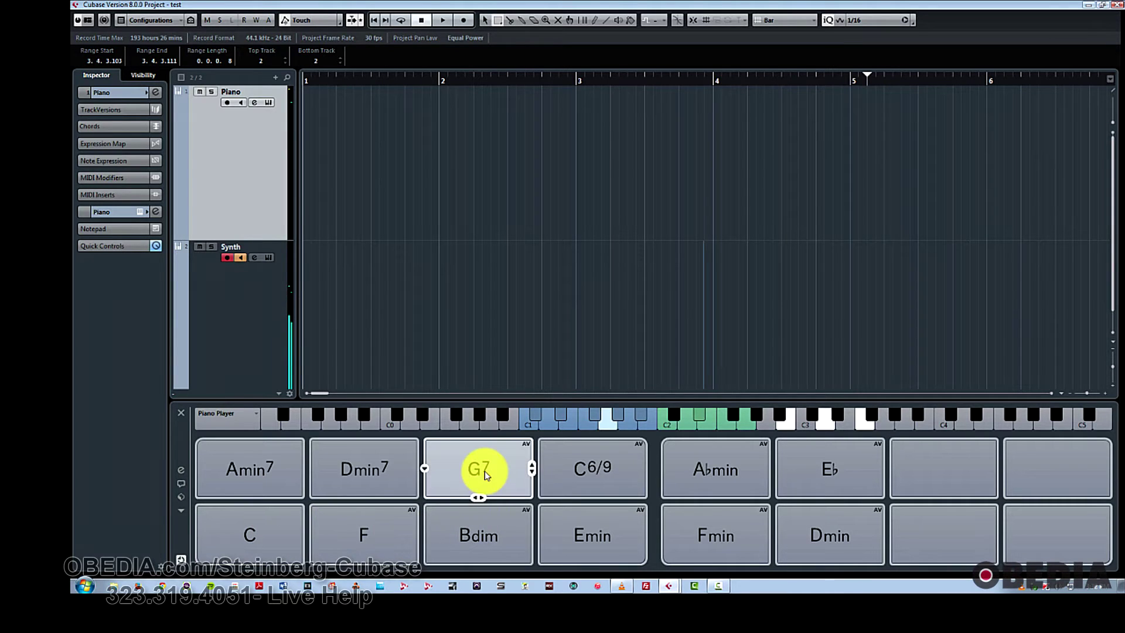
click(559, 469)
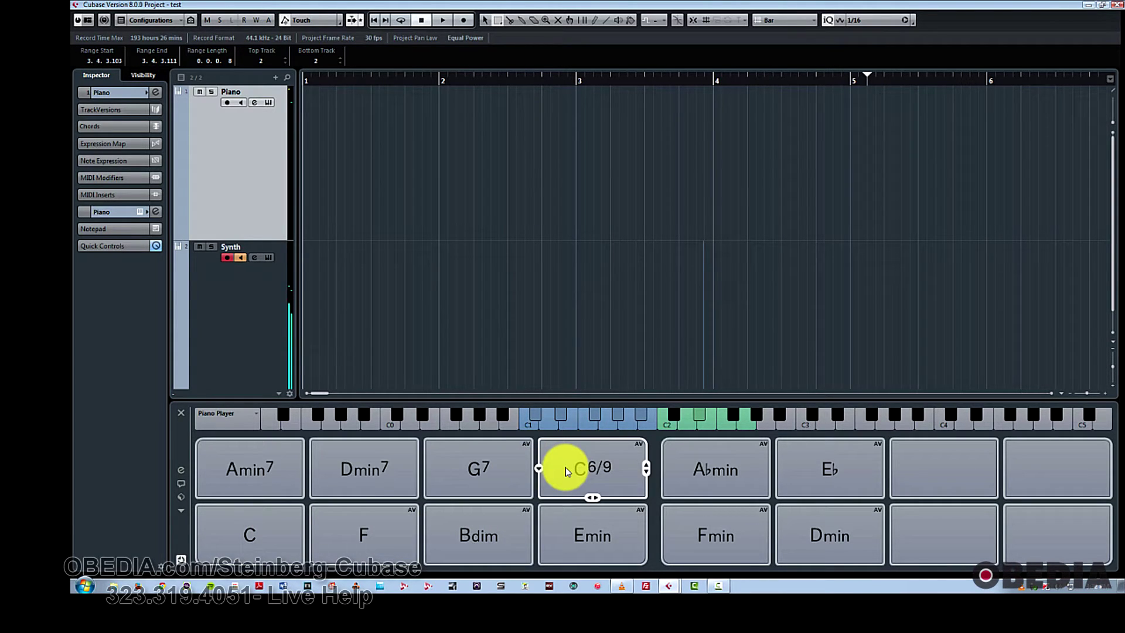
click(698, 520)
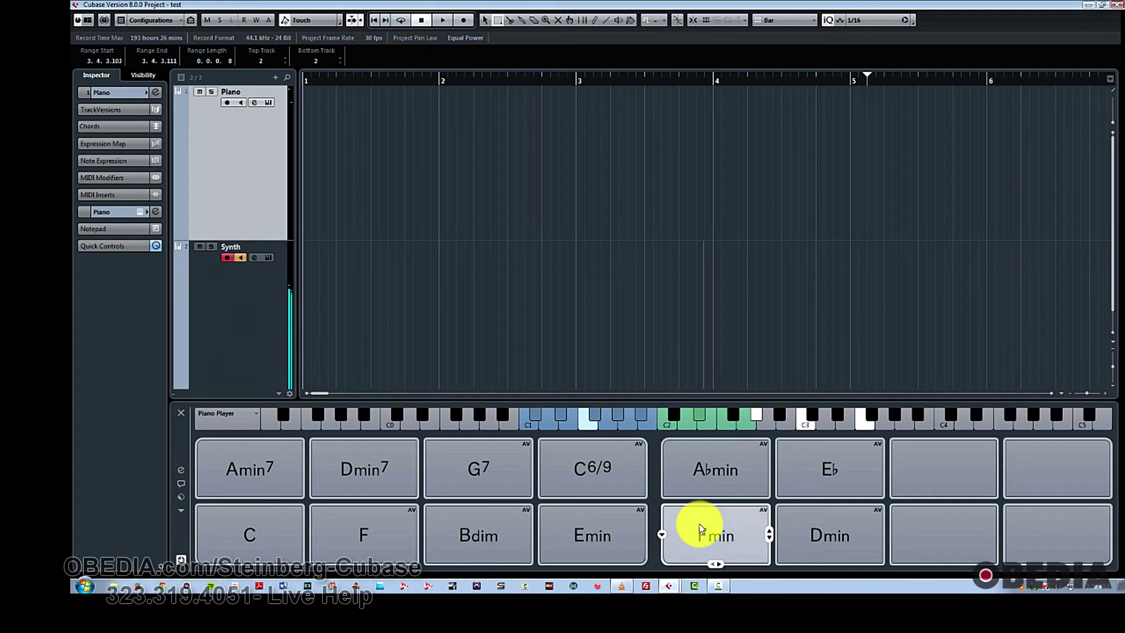
click(604, 531)
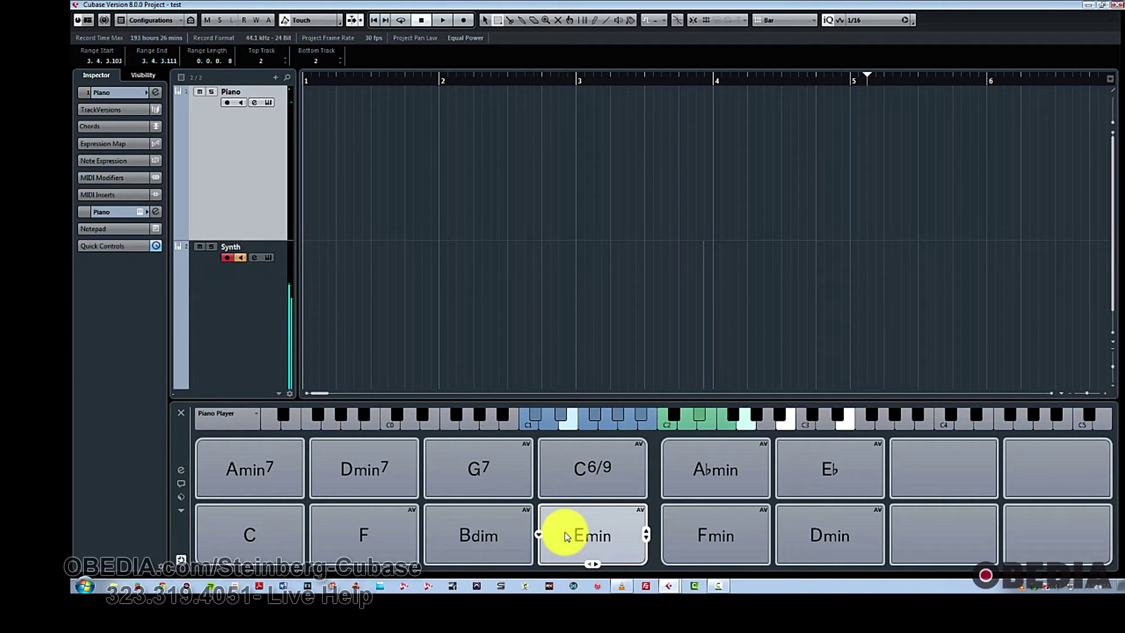
click(360, 532)
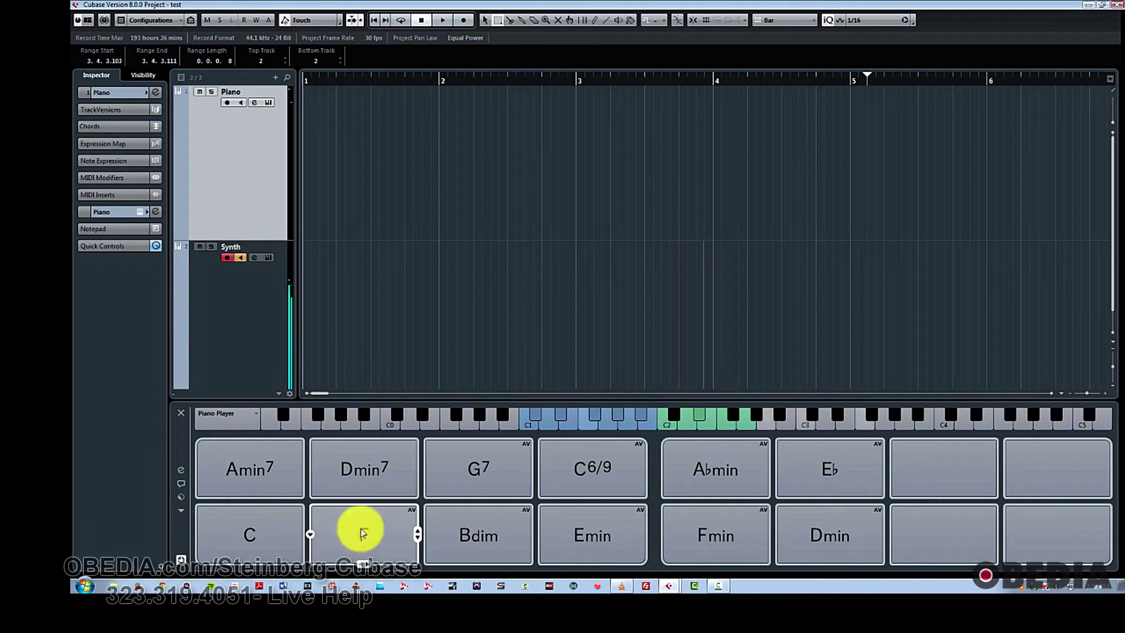
click(440, 475)
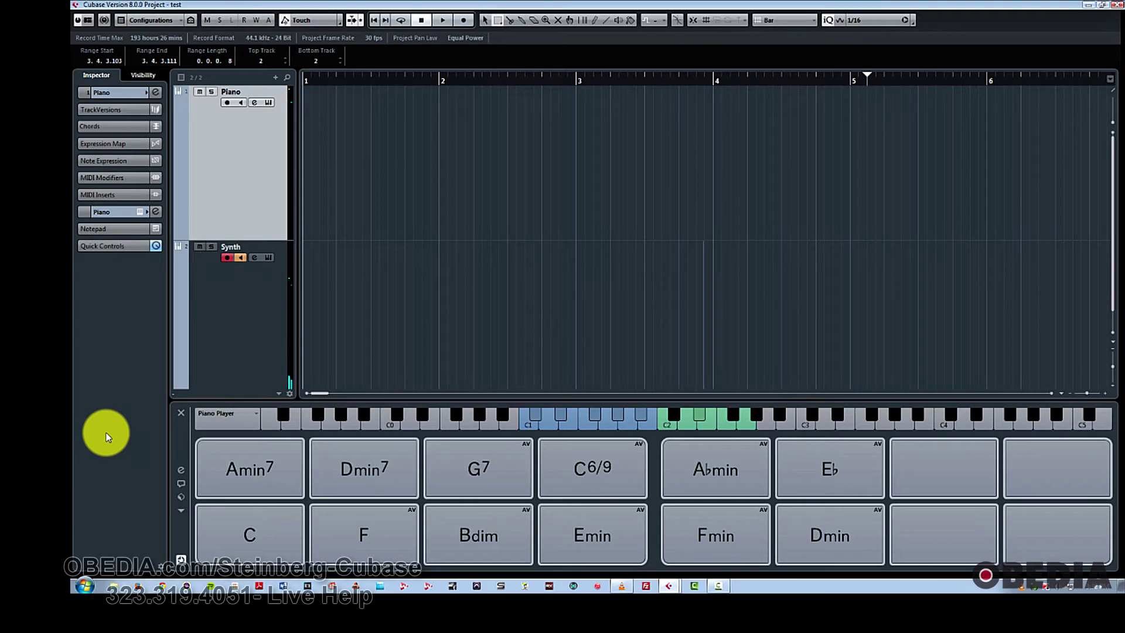
Audition the Amin7 pad and add tensions until it becomes Amin7/9/11.
click(264, 467)
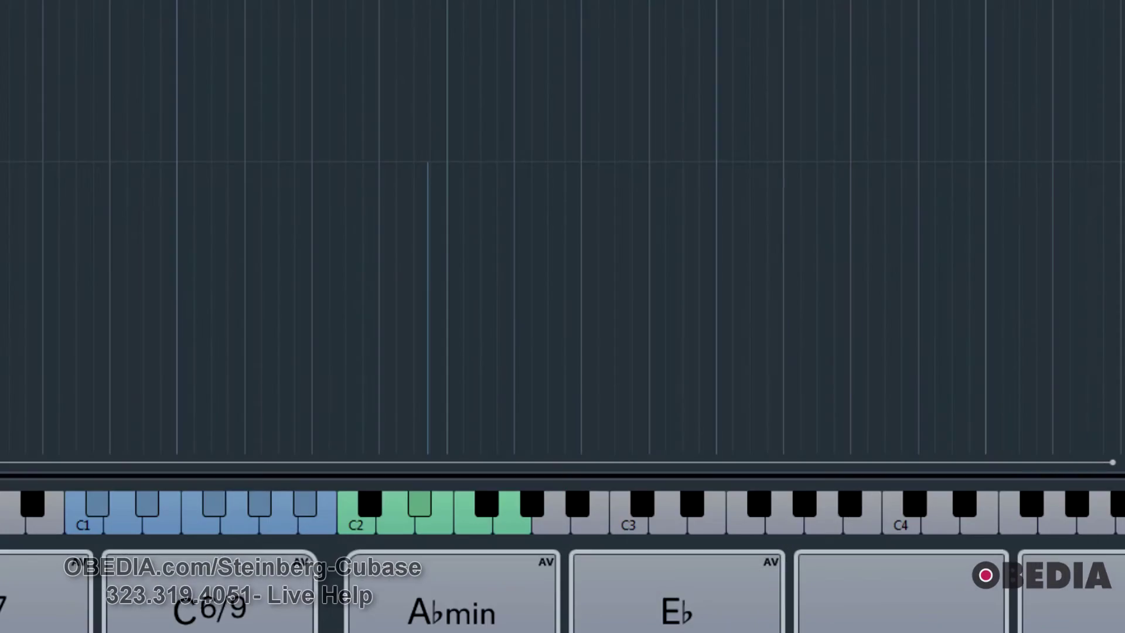
click(420, 391)
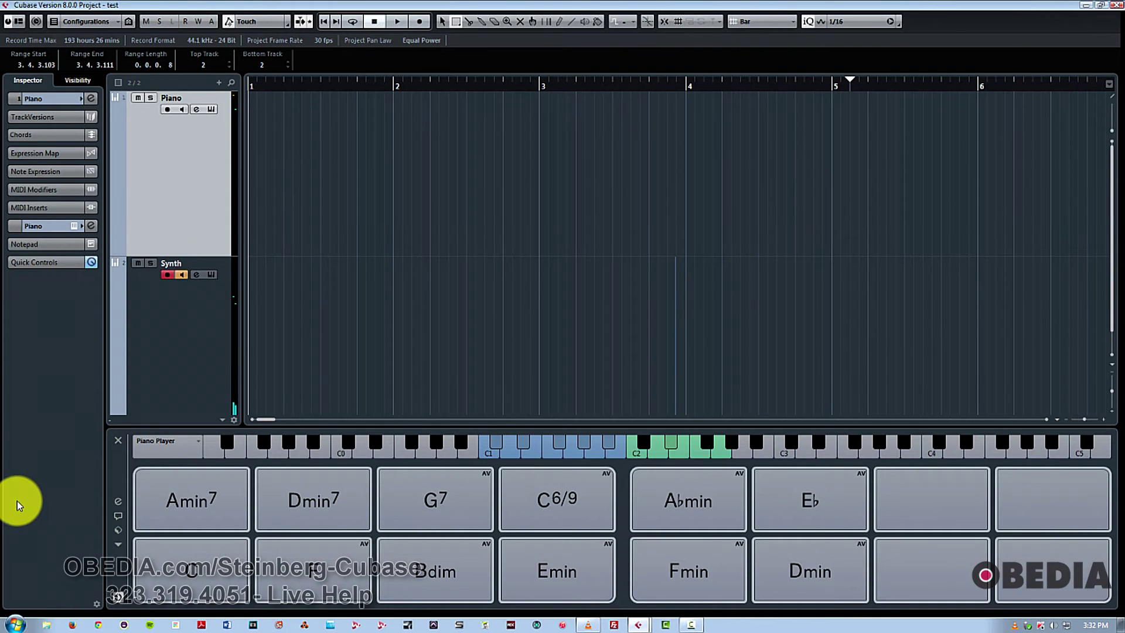
mouse_move(210, 523)
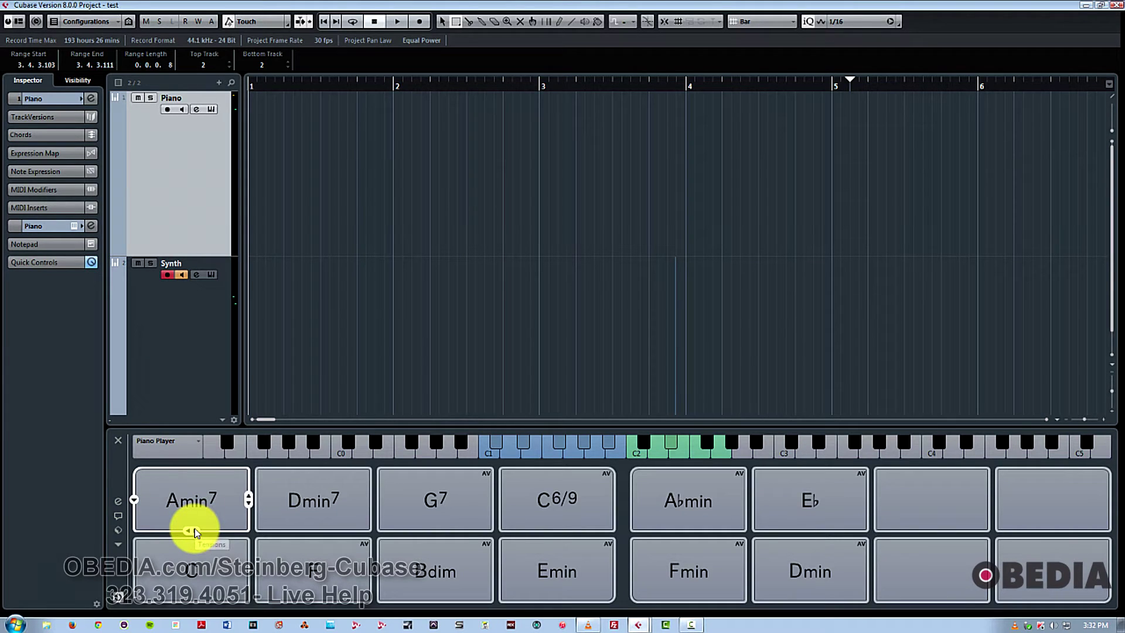
click(195, 531)
click(195, 532)
click(195, 531)
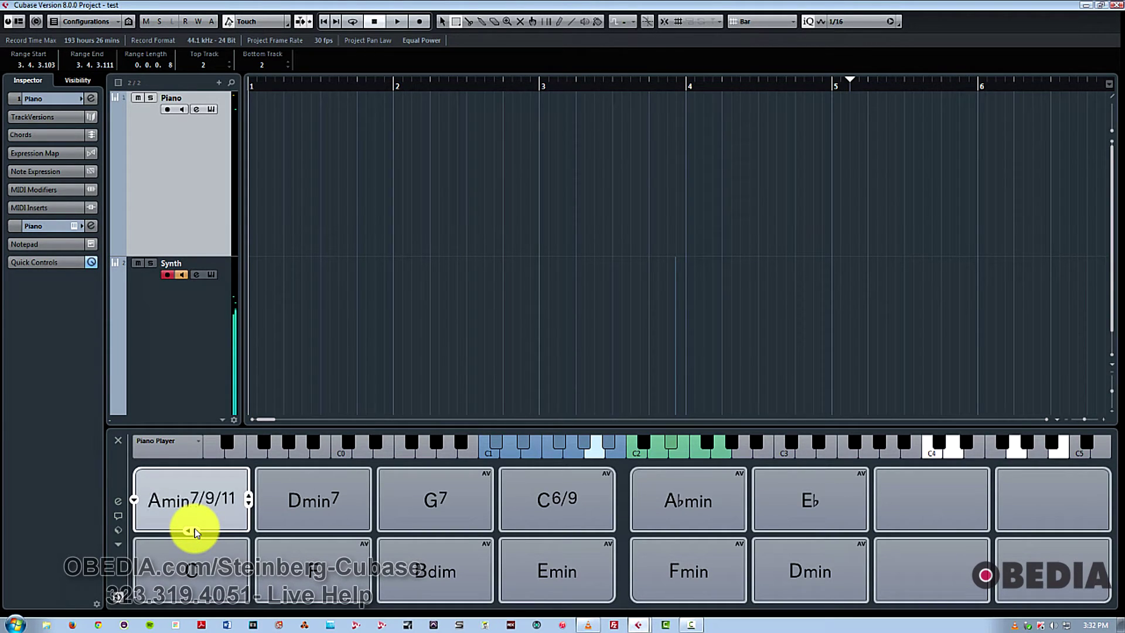
Play the C pad and cycle its tensions to a Cmaj7/9 voicing.
click(207, 583)
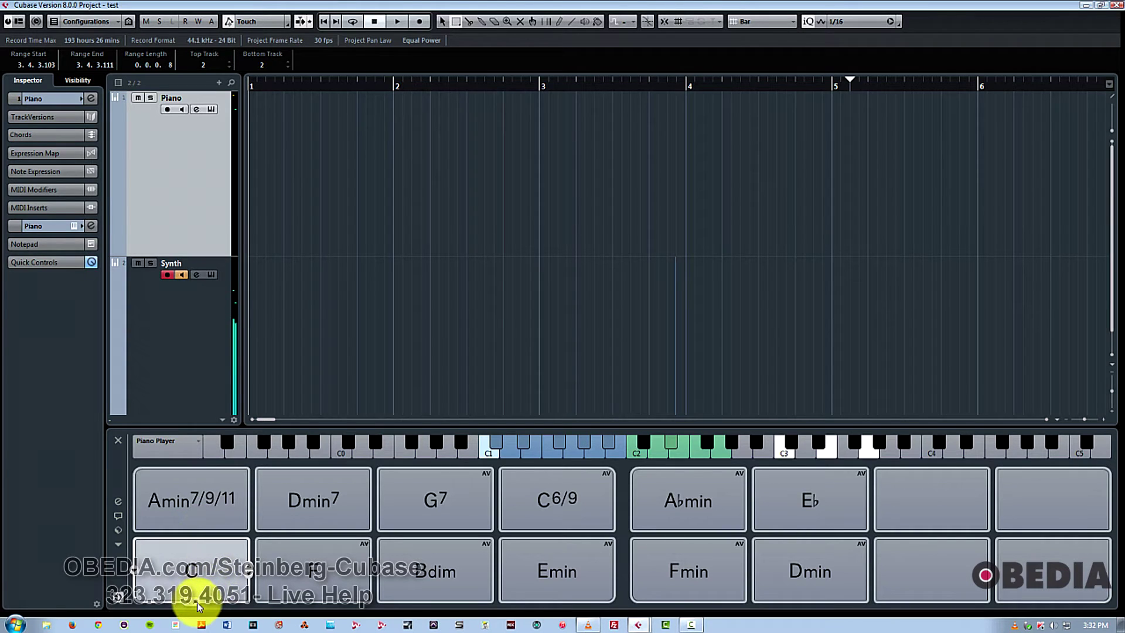
click(197, 603)
click(194, 603)
click(194, 603)
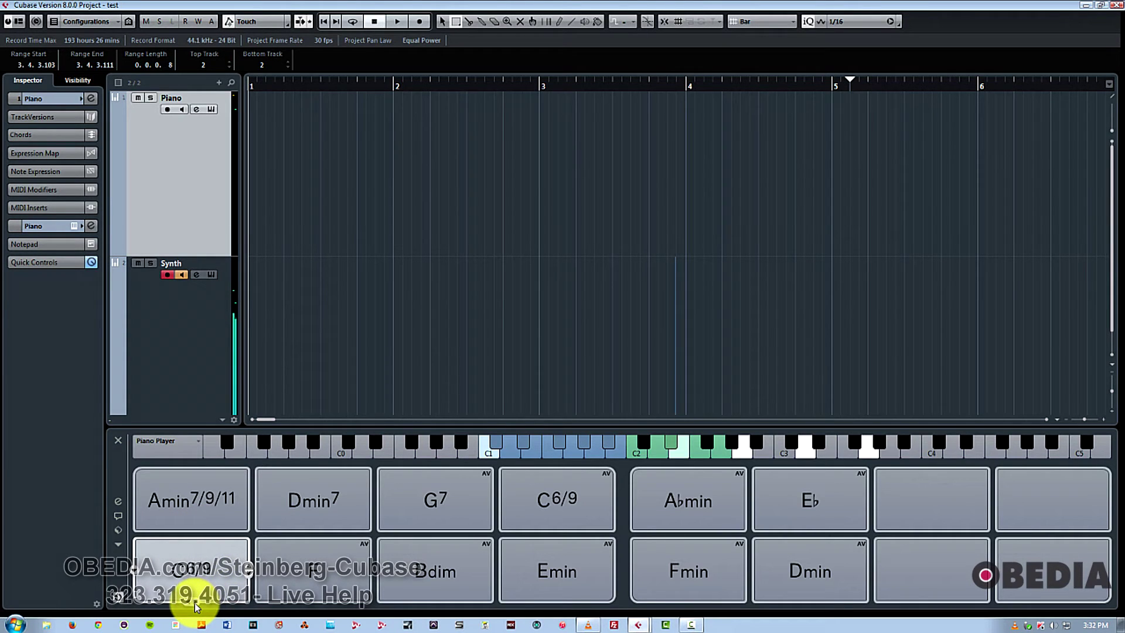
click(194, 603)
click(195, 603)
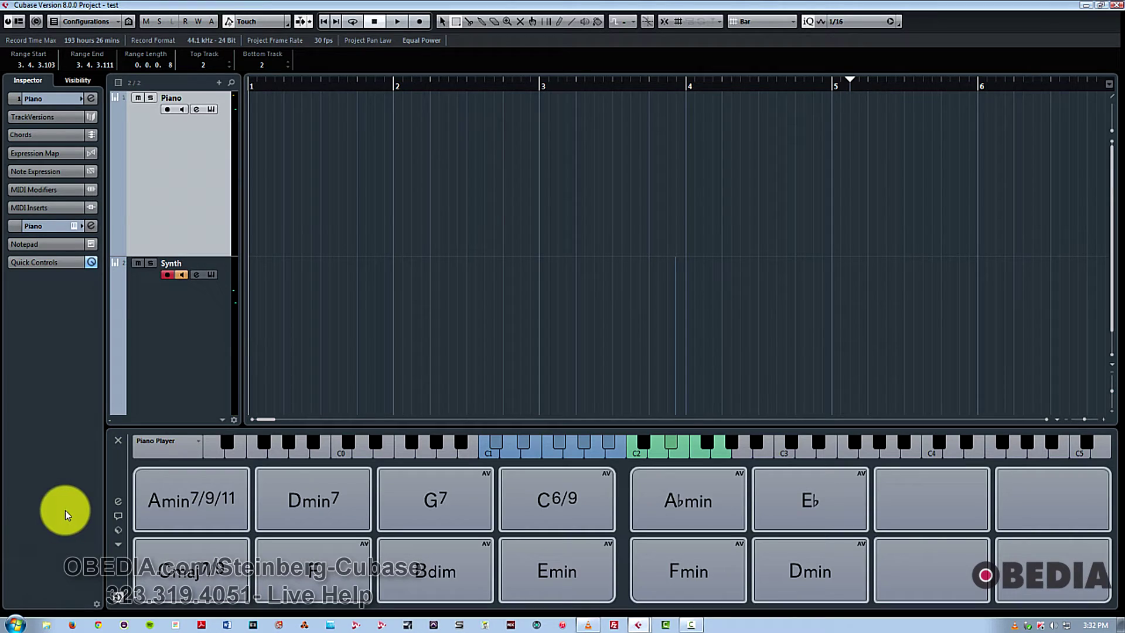
mouse_move(226, 503)
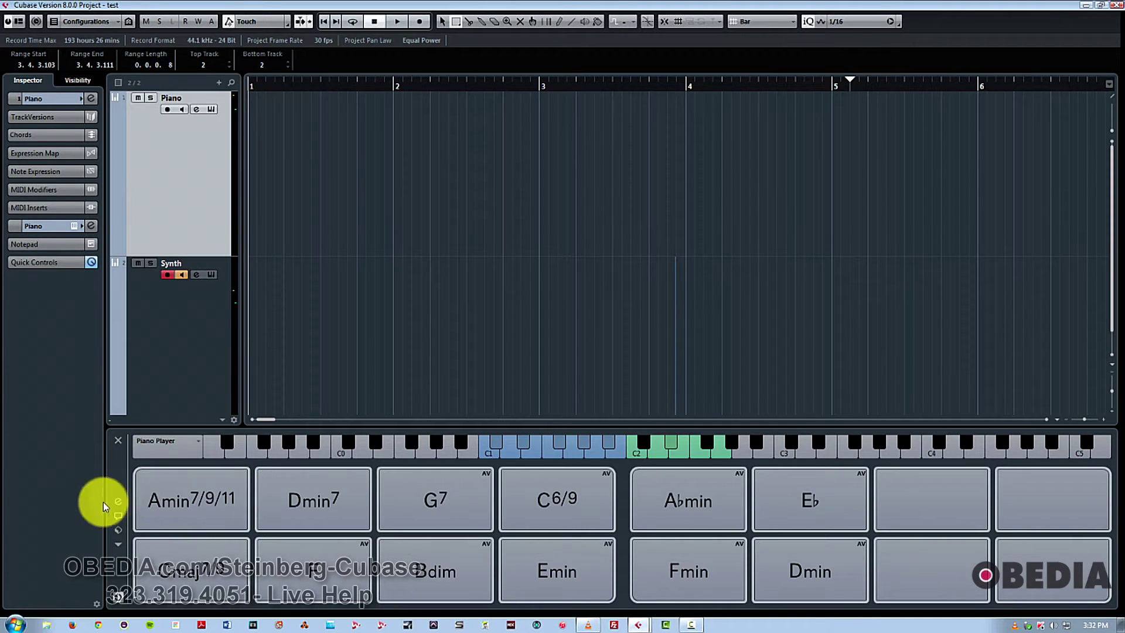
Remove the 11 and 9 tensions in the Chord Editor so the first pad reads Amin7.
click(134, 499)
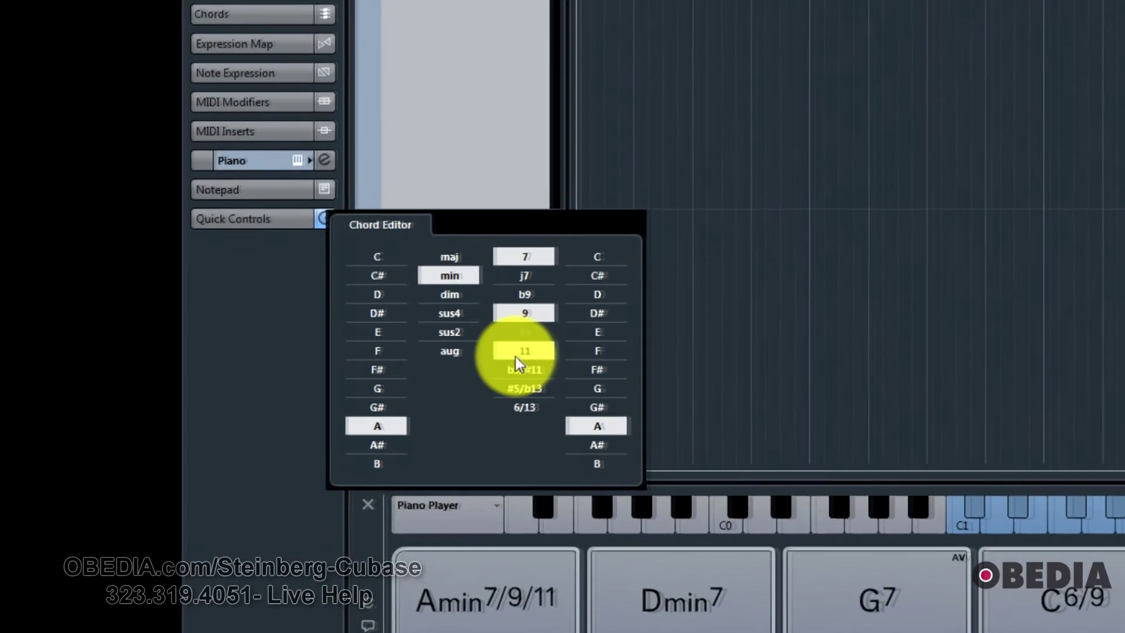
click(515, 353)
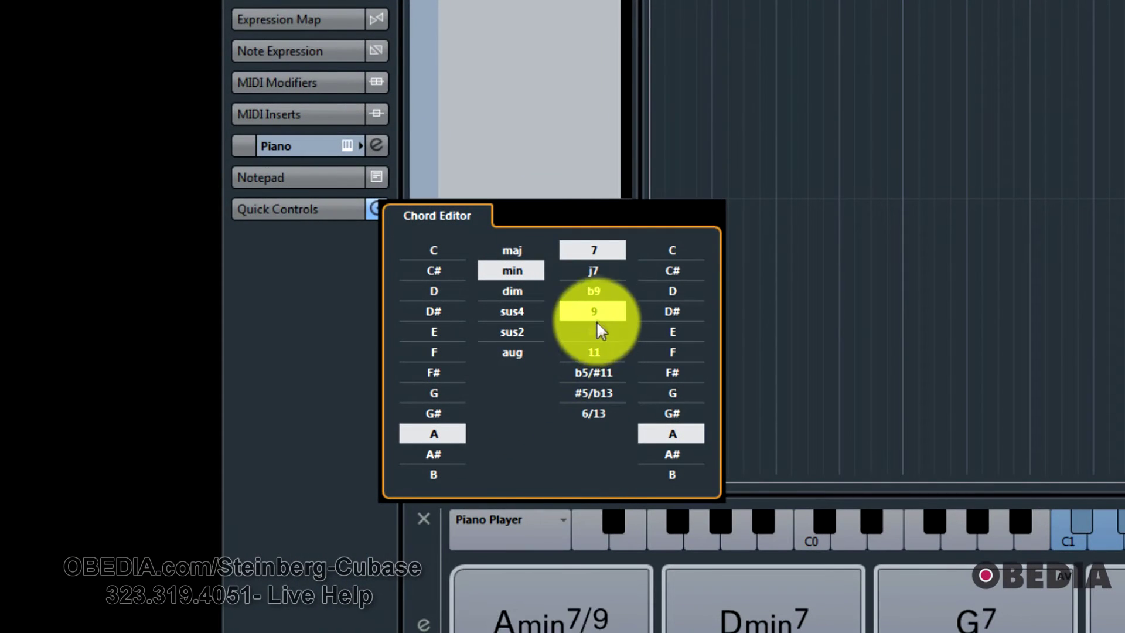
click(594, 314)
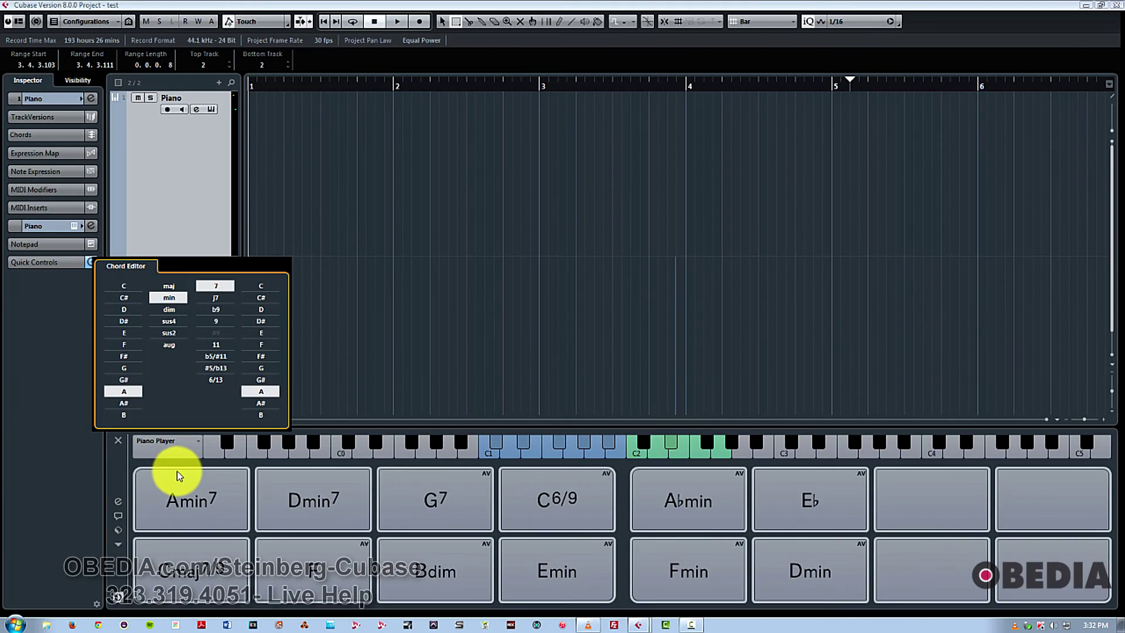
click(177, 471)
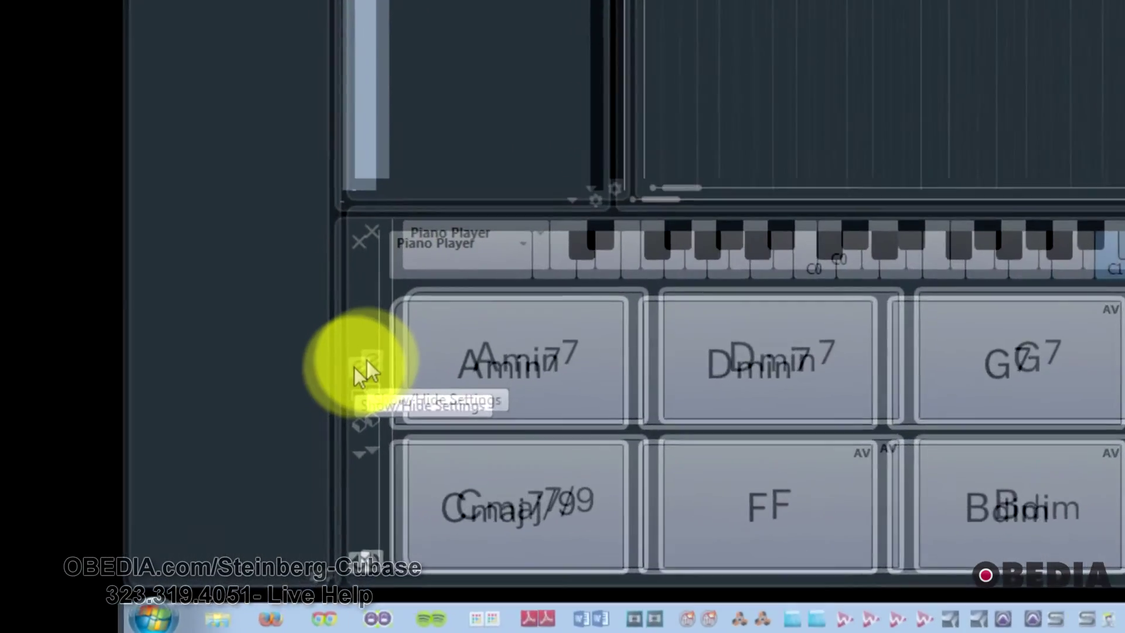
click(117, 503)
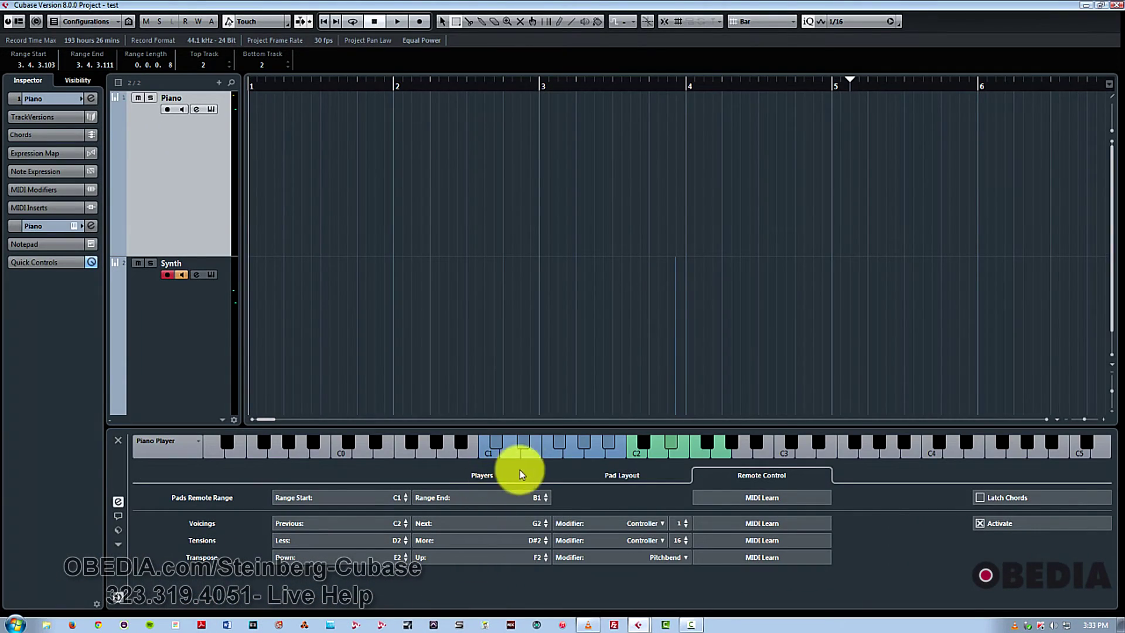
Review the Players, Pad Layout and Remote Control settings pages for the chord pads.
click(484, 474)
click(469, 324)
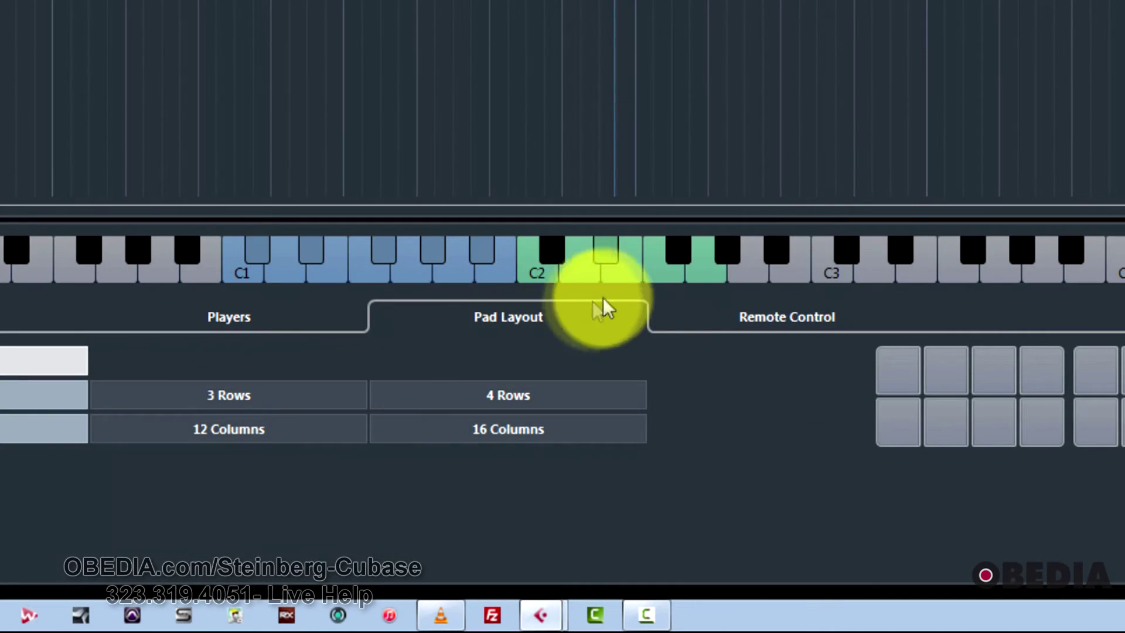
click(766, 327)
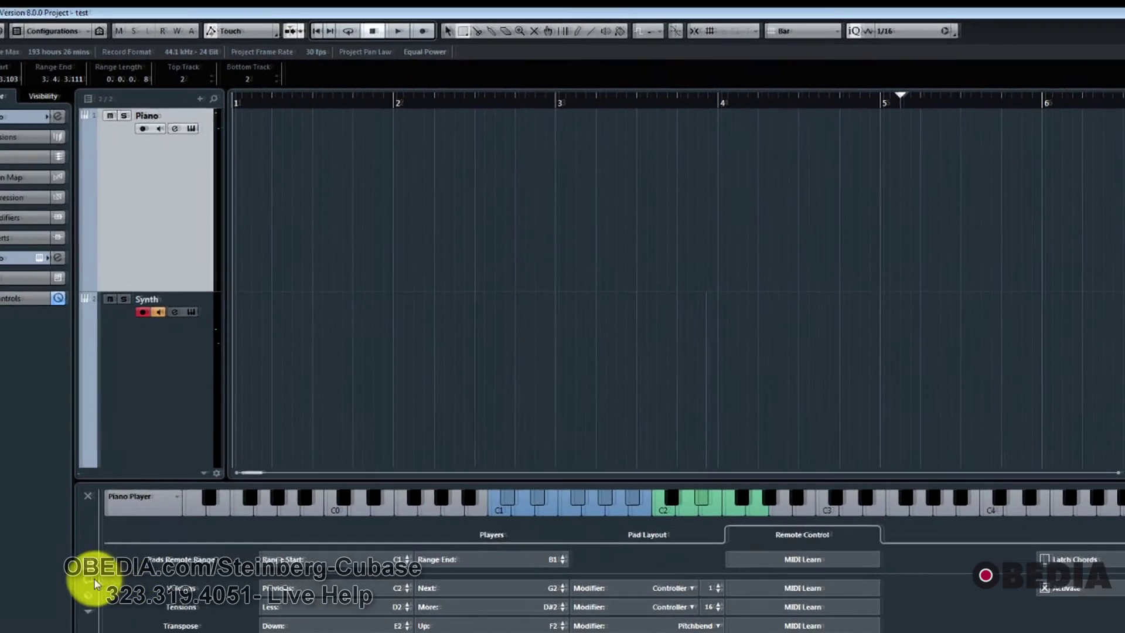
click(91, 580)
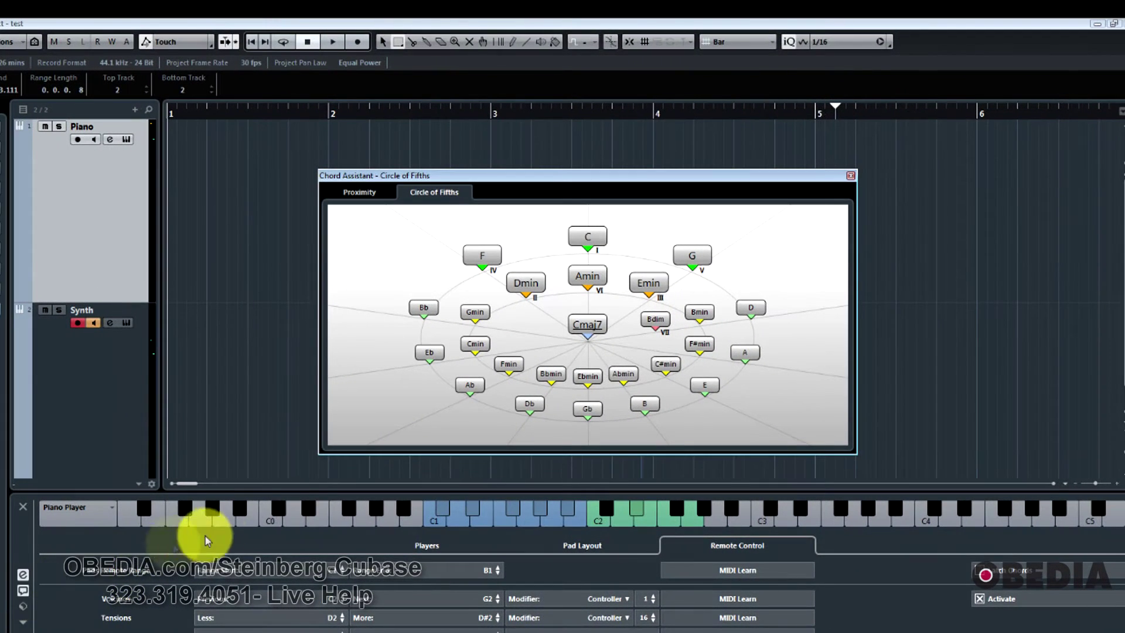
Drag G, F#min and B from the Circle of Fifths onto empty chord pads.
click(25, 575)
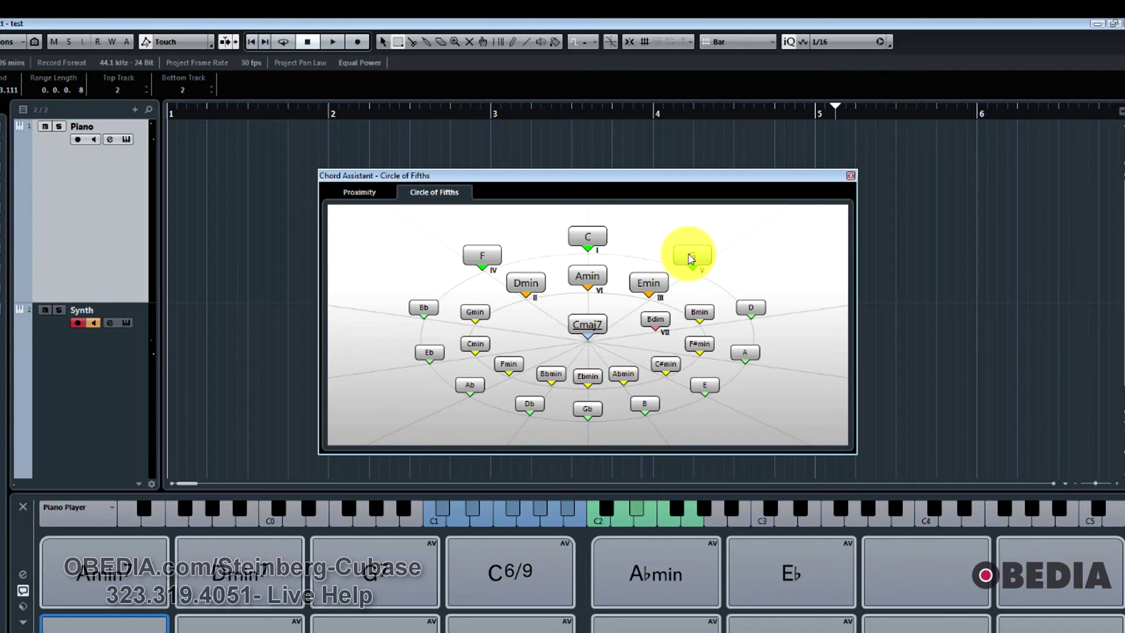
drag(692, 260, 927, 561)
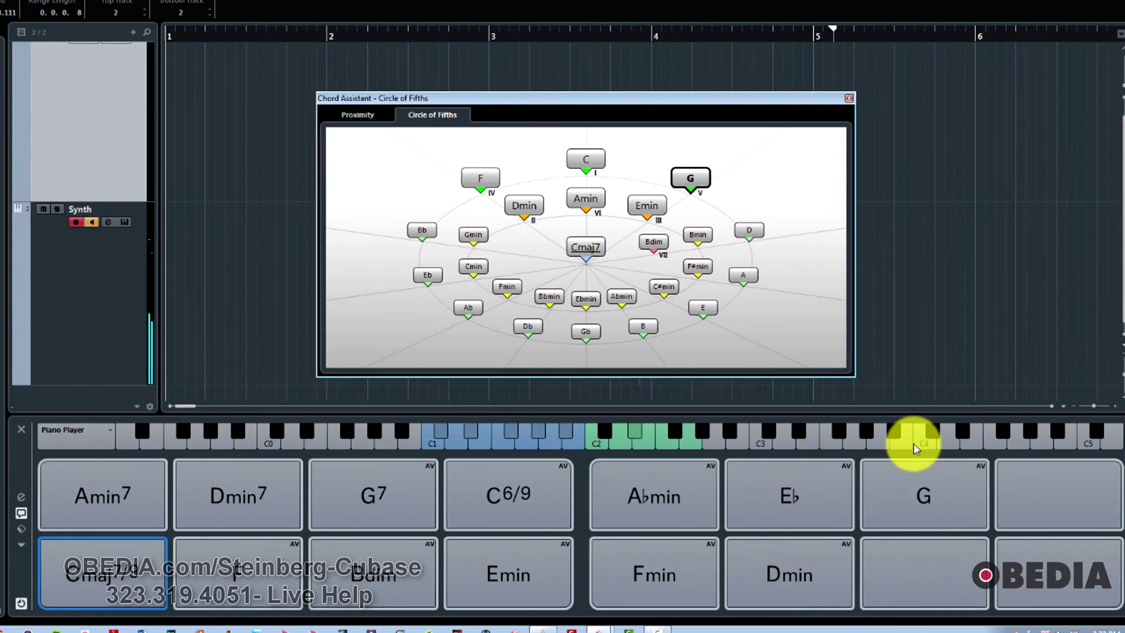
click(698, 266)
drag(721, 285, 912, 559)
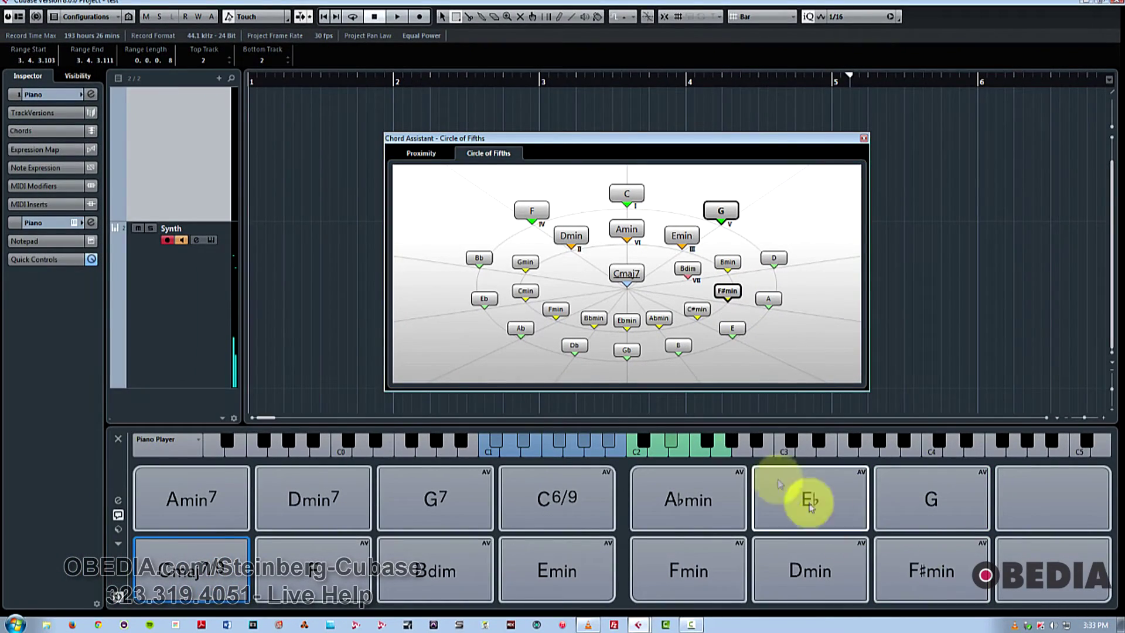
drag(678, 345, 1029, 482)
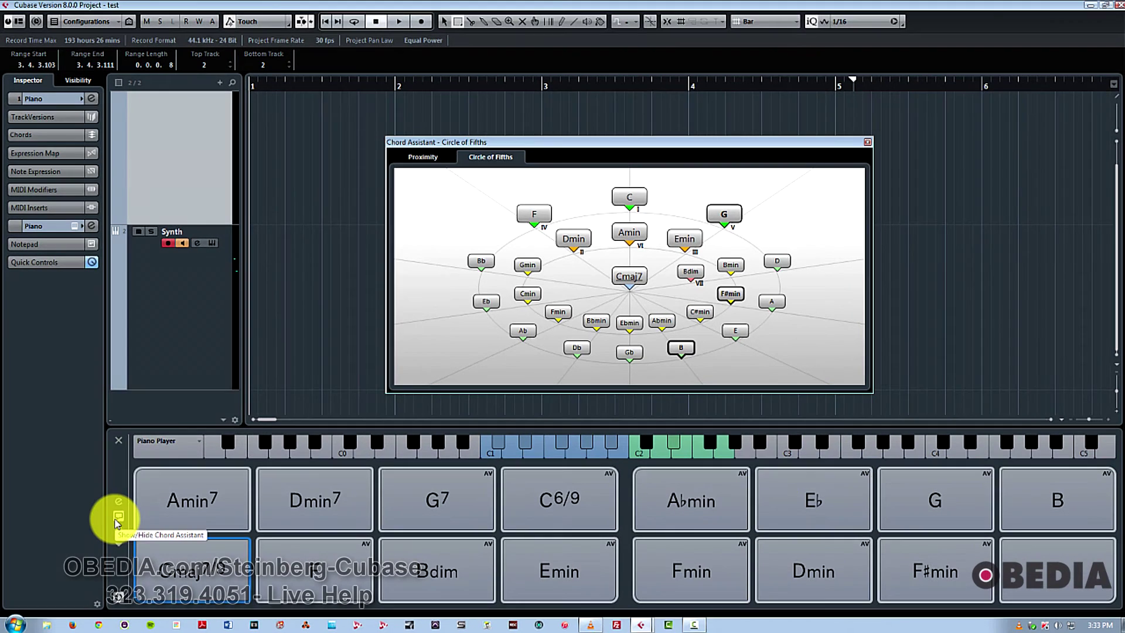
Close the Chord Assistant and load the Major Scale Key D chord pads preset.
click(115, 517)
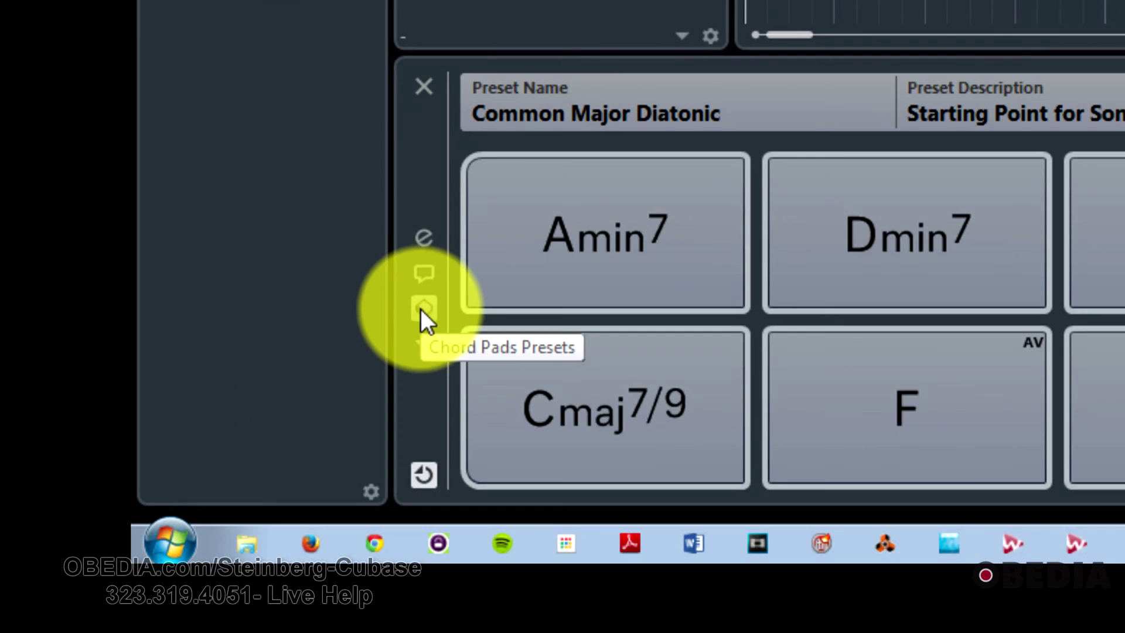
click(252, 434)
click(473, 343)
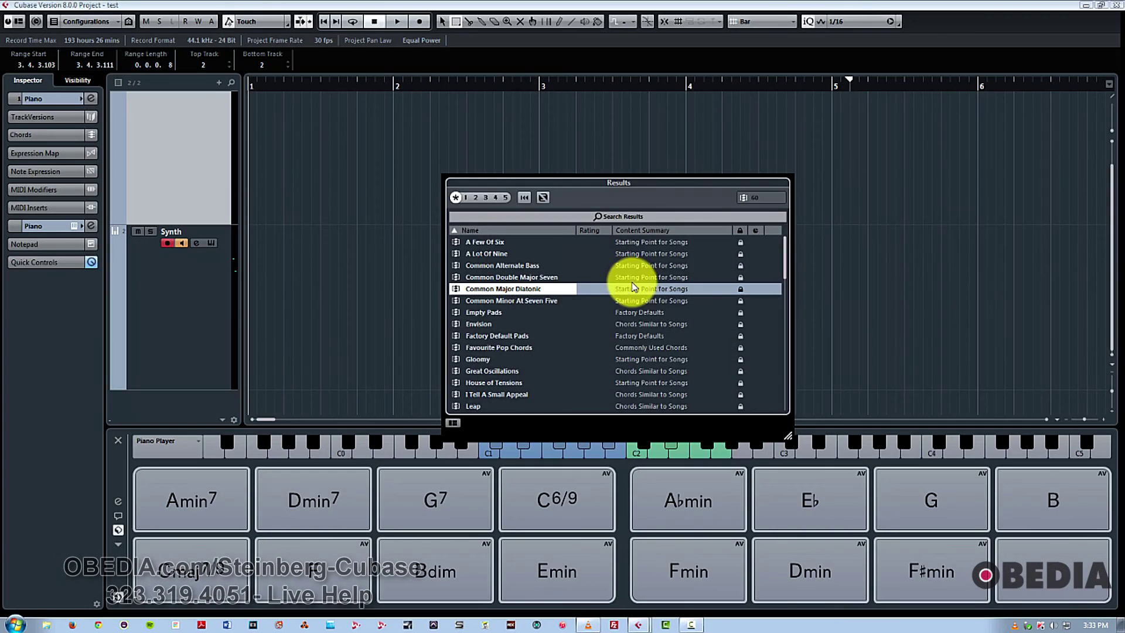
scroll(631, 302, down, 2)
scroll(631, 301, down, 5)
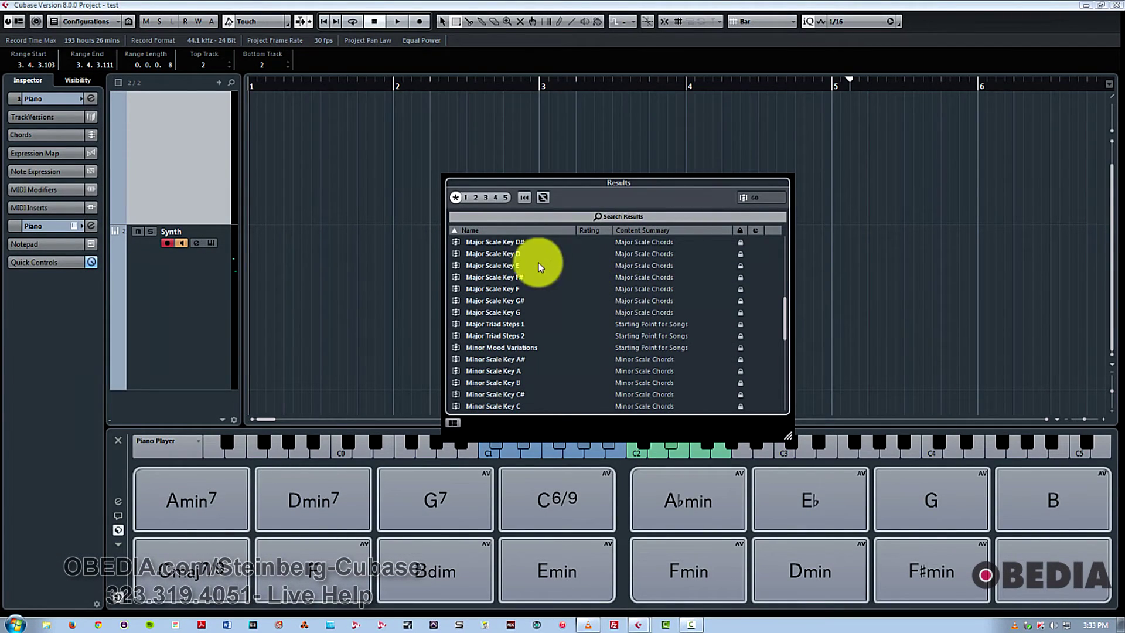
double_click(531, 255)
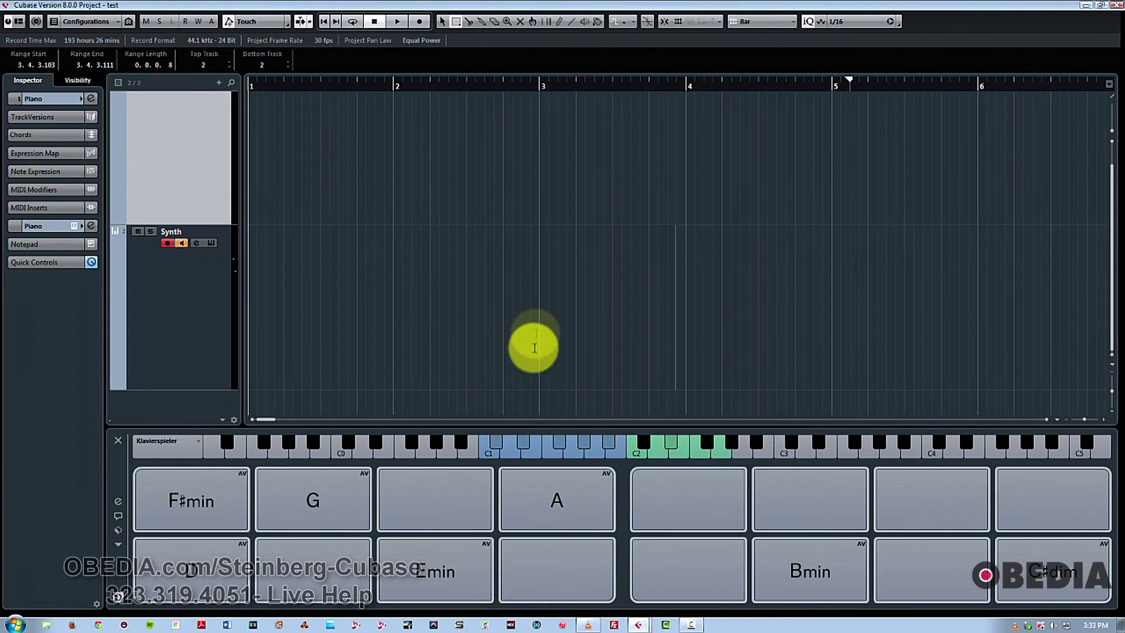
Audition the bottom-left pad and the G pad of the new preset.
click(187, 556)
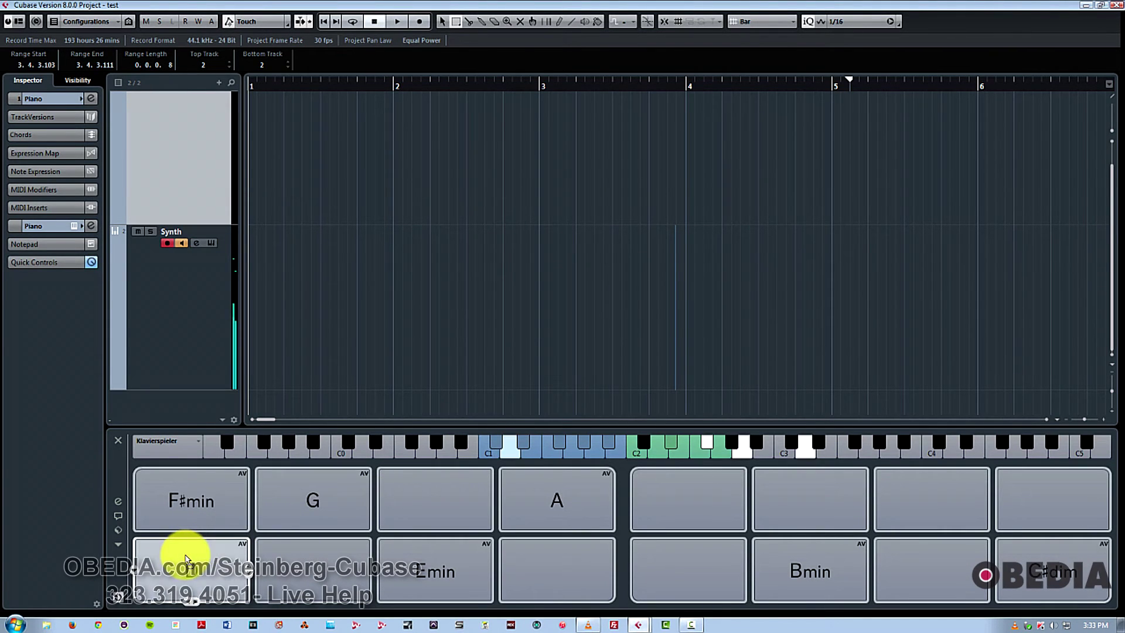
click(290, 502)
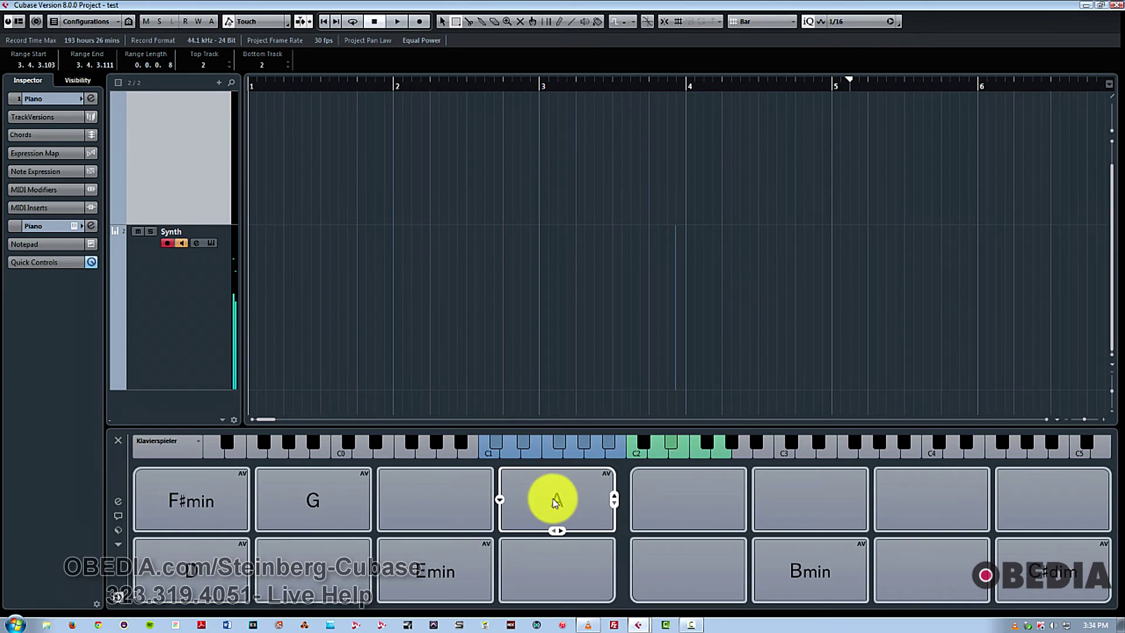
click(115, 543)
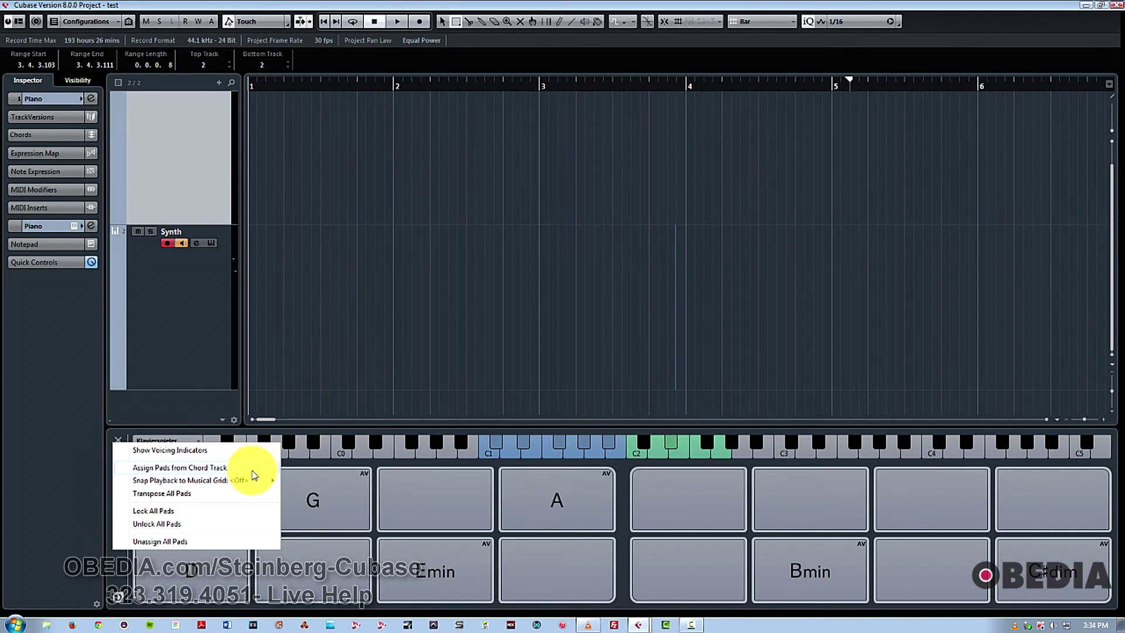
Dismiss the pad options menu, leaving F#min, G, A, D, Emin, Bmin and C#dim visible.
mouse_move(249, 482)
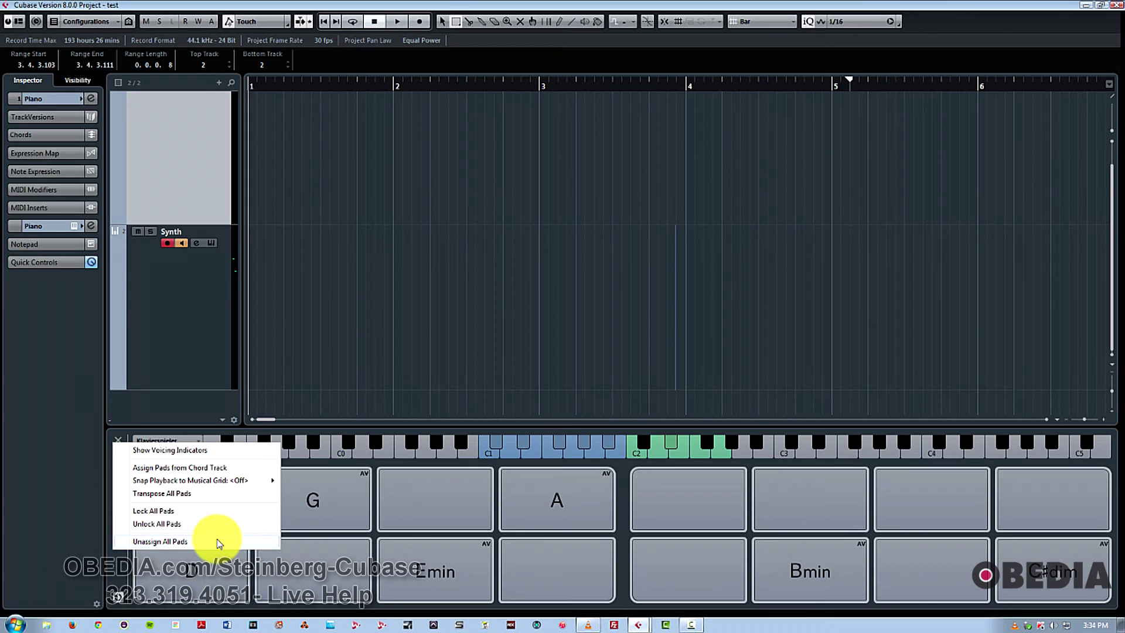
click(73, 501)
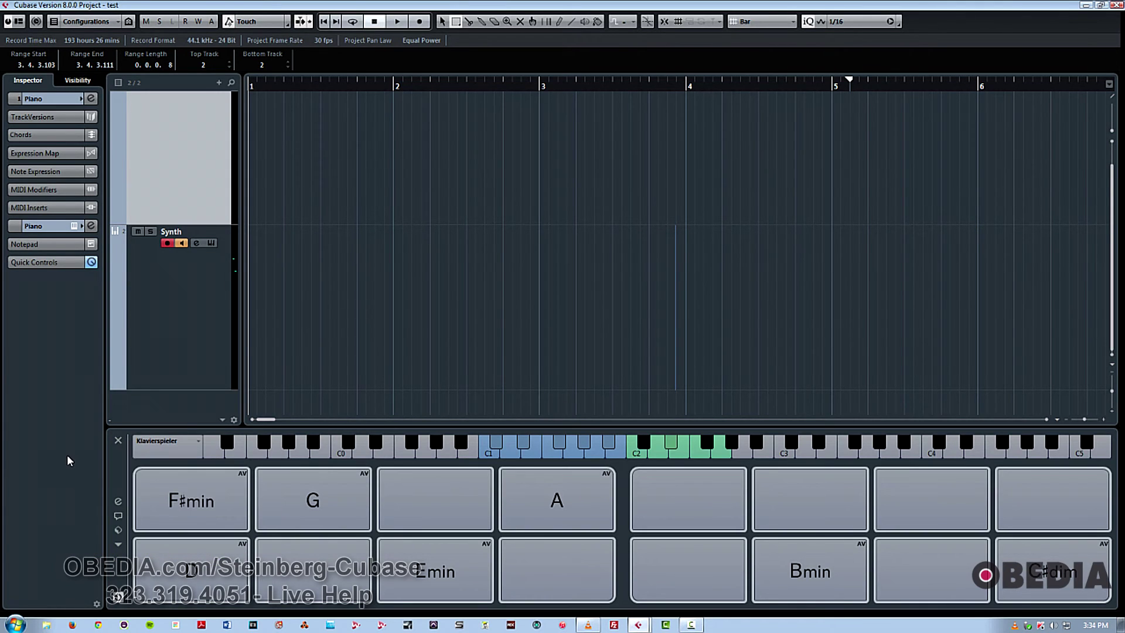